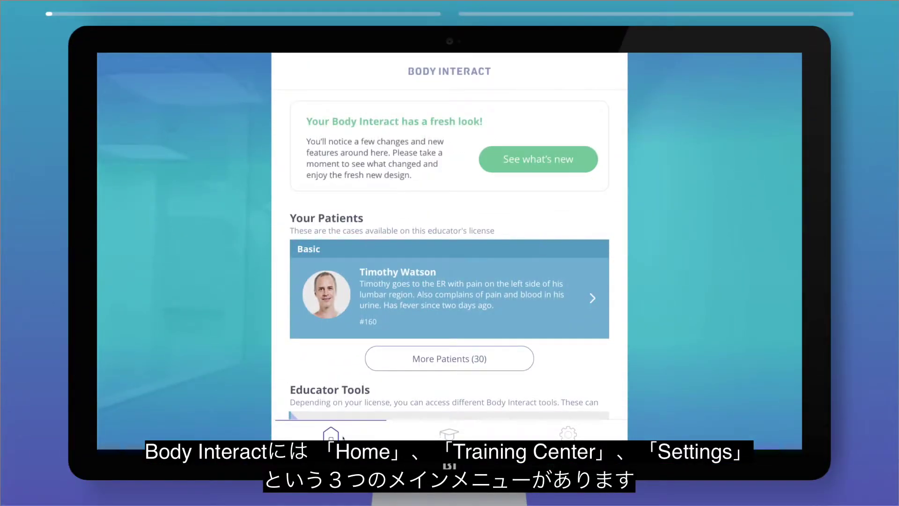
Step: Browse Training Center and Settings, then show all 30 patients from the Home screen
left_click(448, 433)
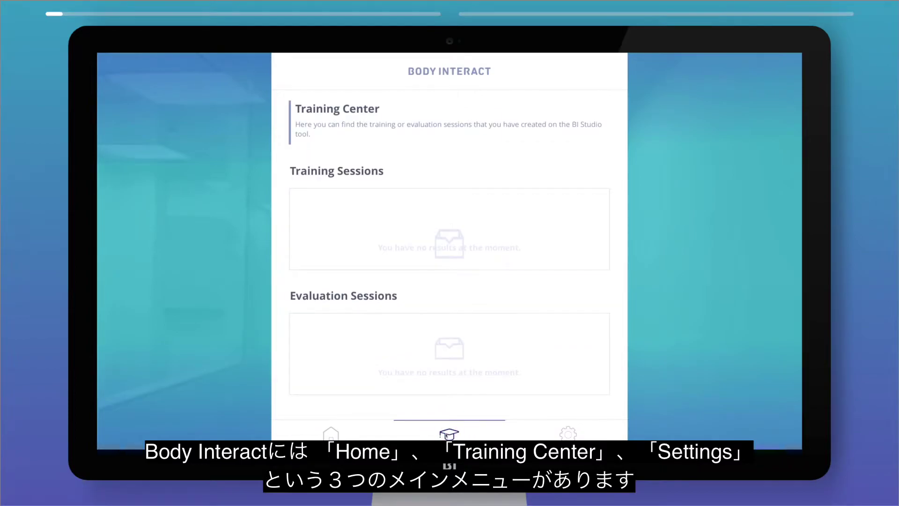
left_click(568, 433)
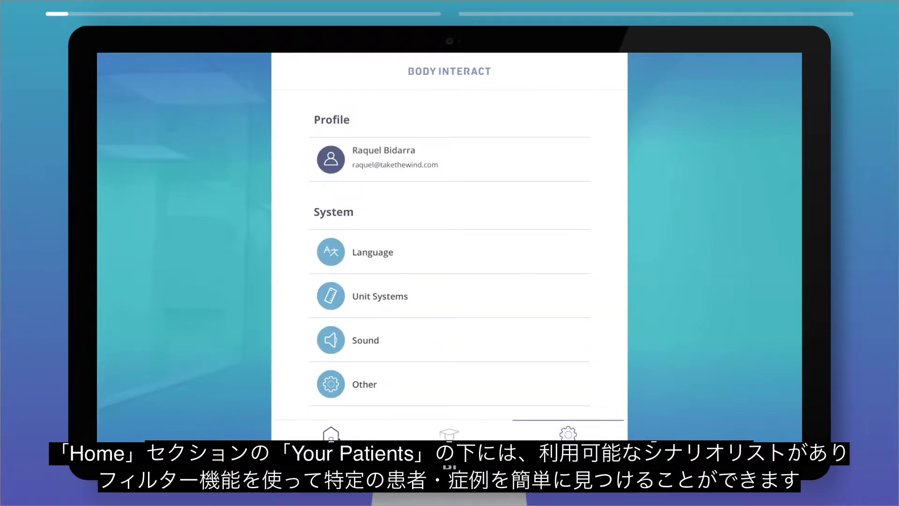
left_click(331, 432)
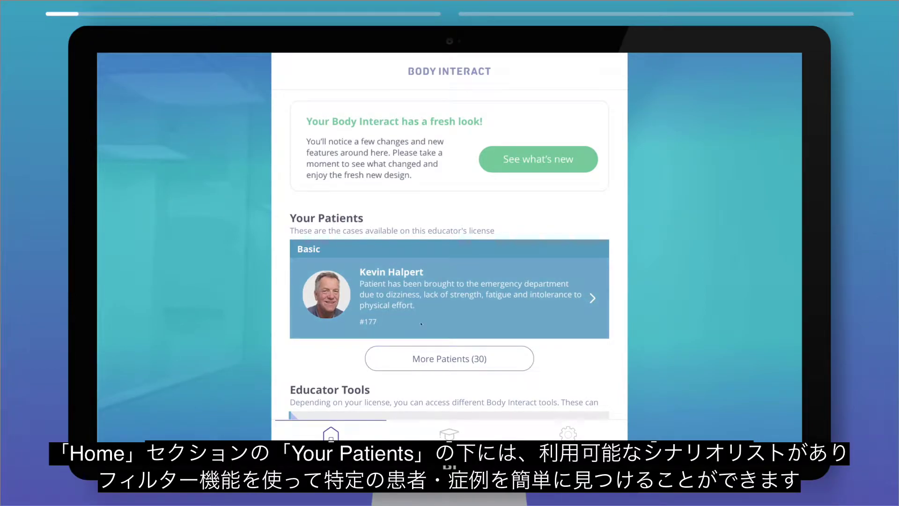
left_click(438, 359)
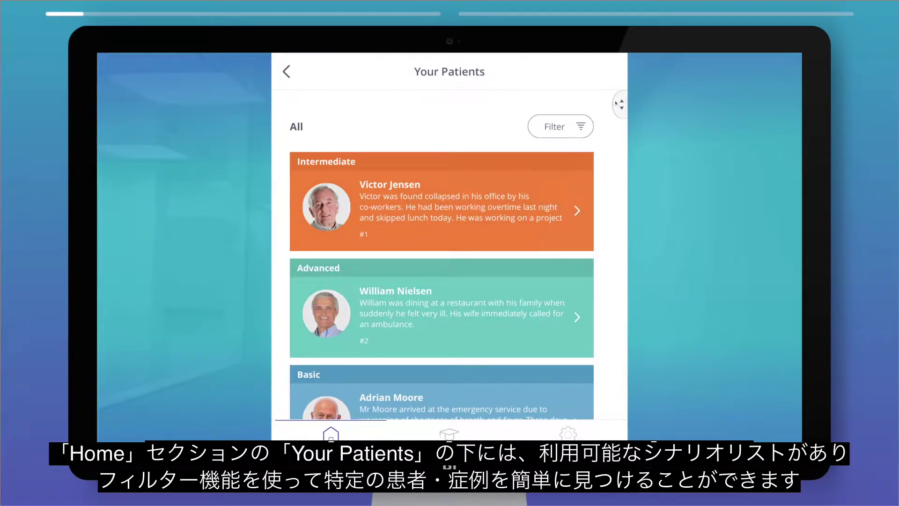
Step: Open Victor Jensen's case, keep the time limit at 00:20, and launch the simulation
scroll(442, 255, "down", 10)
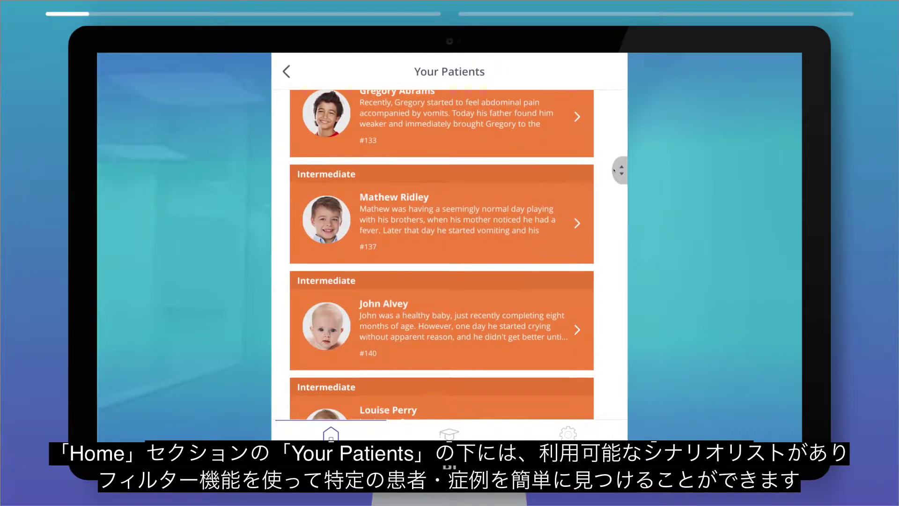
scroll(441, 255, "down", 5)
scroll(441, 255, "up", 5)
left_click_drag(614, 167, 617, 99)
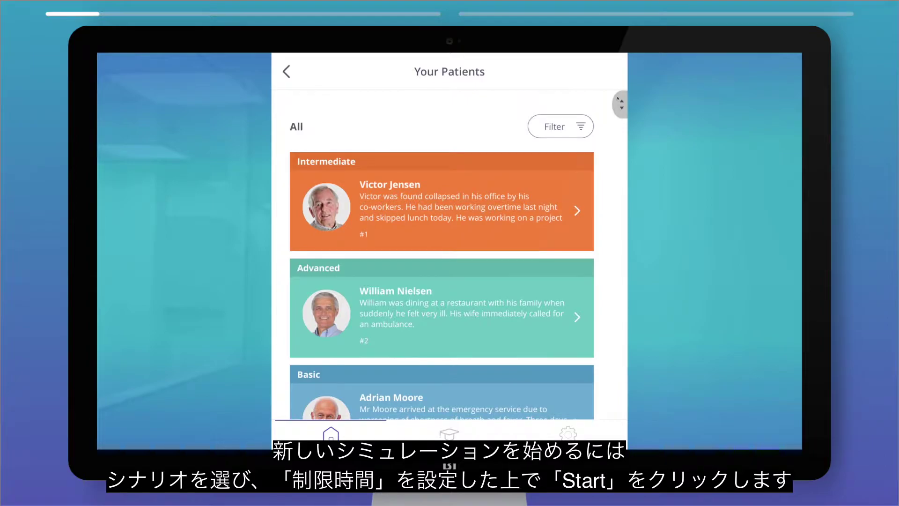
left_click(575, 209)
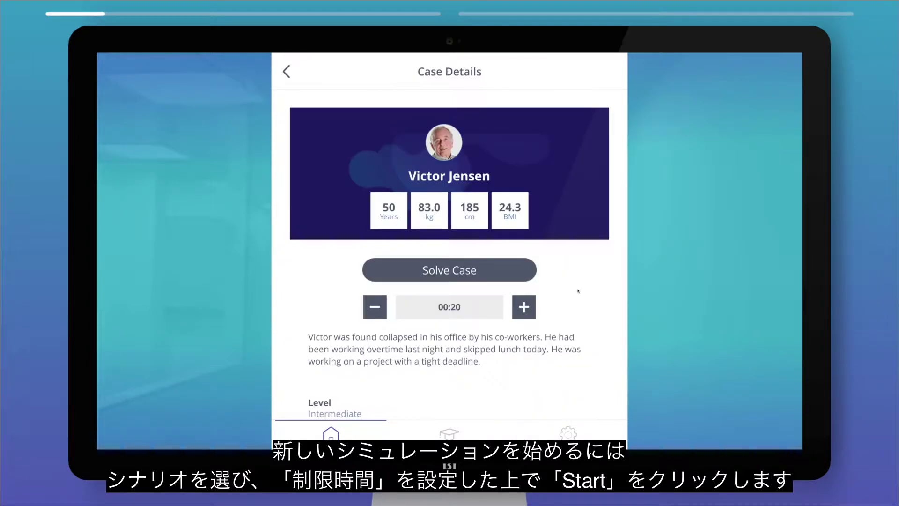
left_click(525, 308)
left_click(524, 307)
left_click(375, 309)
left_click(374, 309)
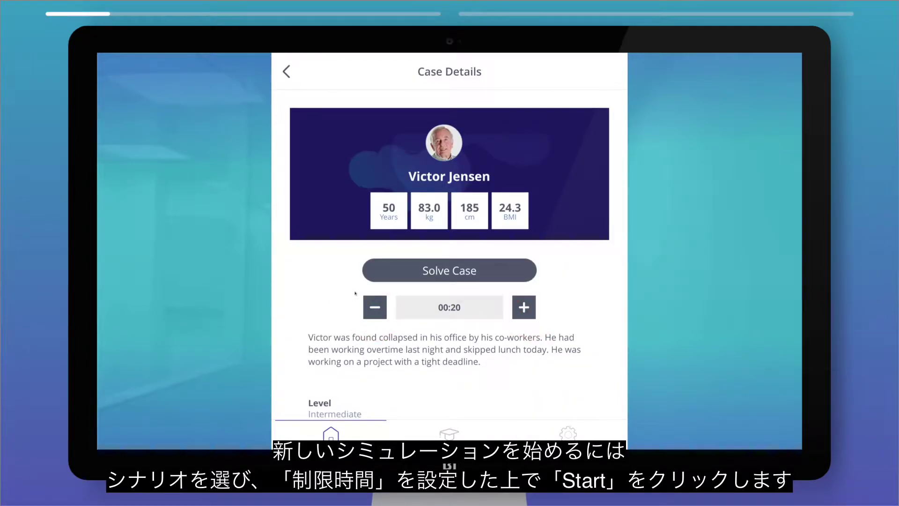
left_click(396, 270)
left_click(463, 397)
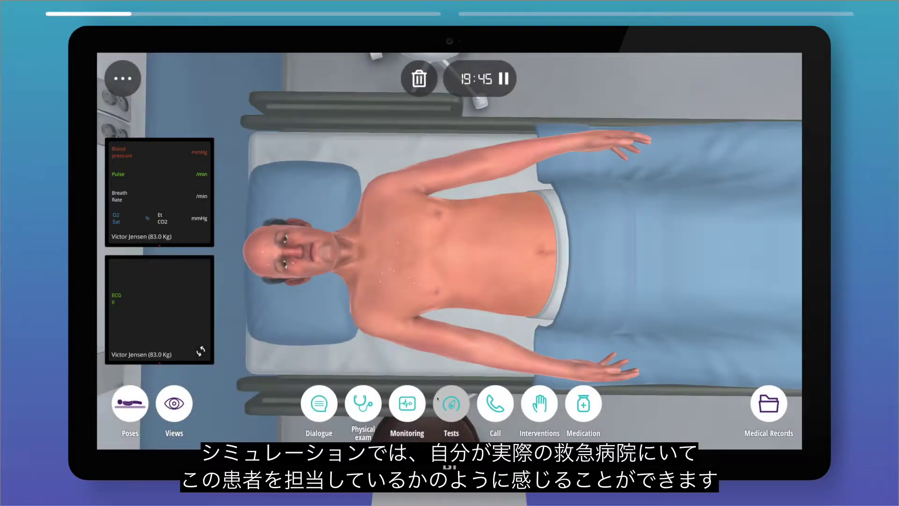
left_click(189, 404)
mouse_move(204, 359)
left_mouse_down()
mouse_move(219, 361)
mouse_move(201, 361)
left_mouse_up()
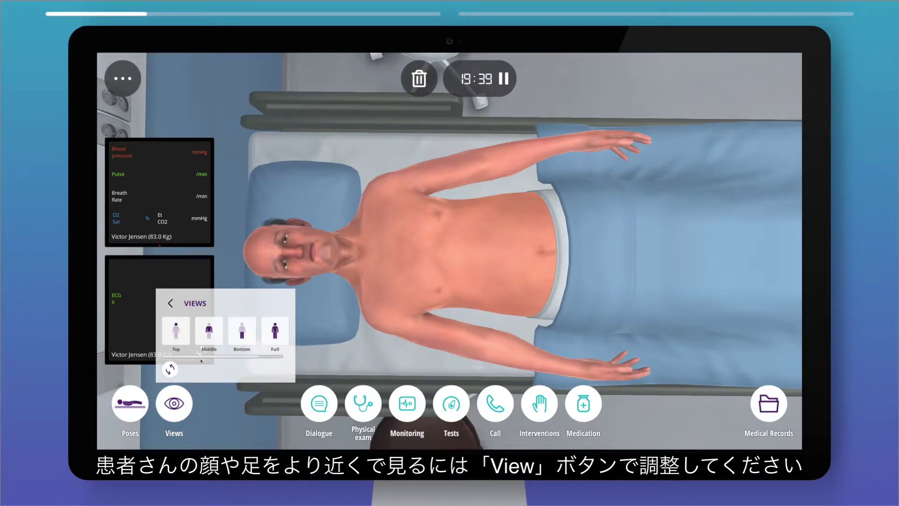
left_click(184, 343)
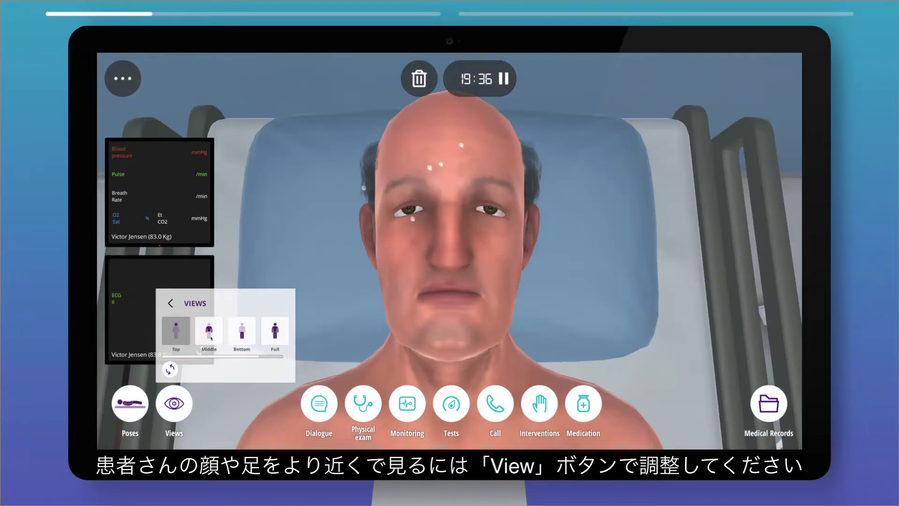
left_click(273, 333)
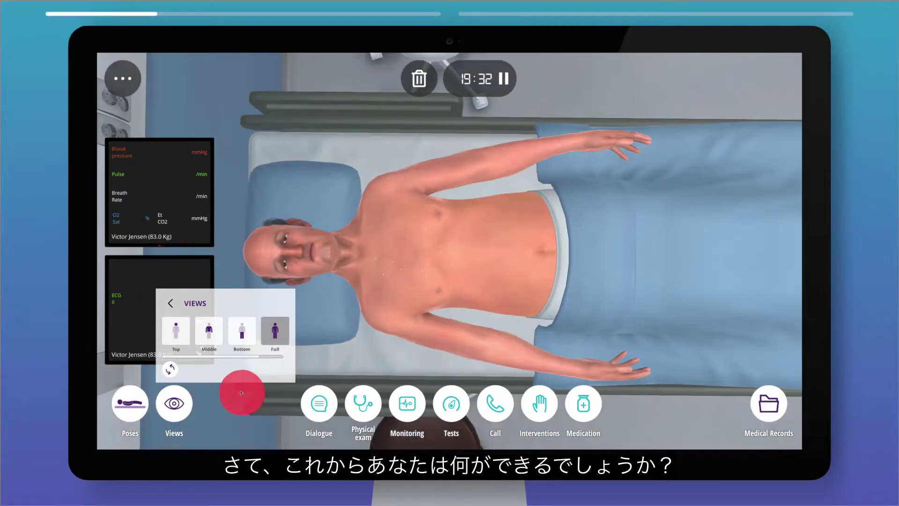
left_click(241, 392)
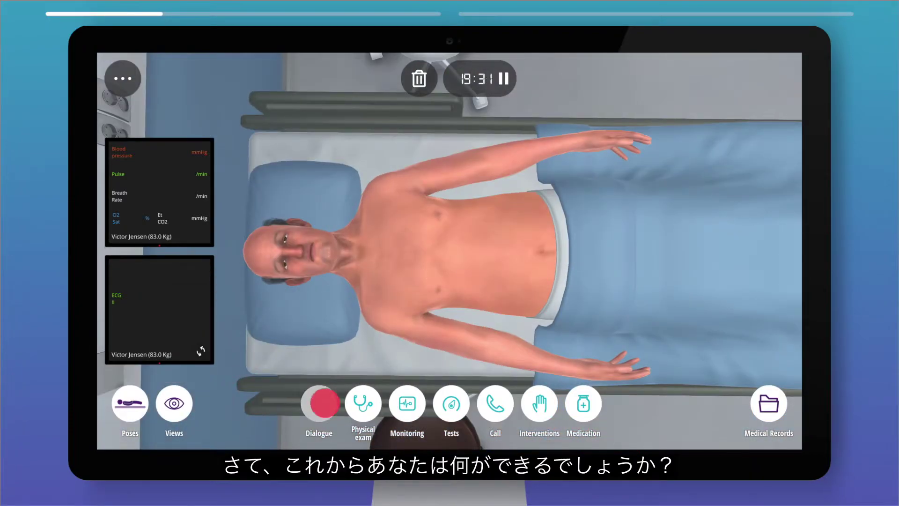
Step: Ask the Medical condition question 'How are you feeling right now?'; the patient reports feeling weak
left_click(324, 403)
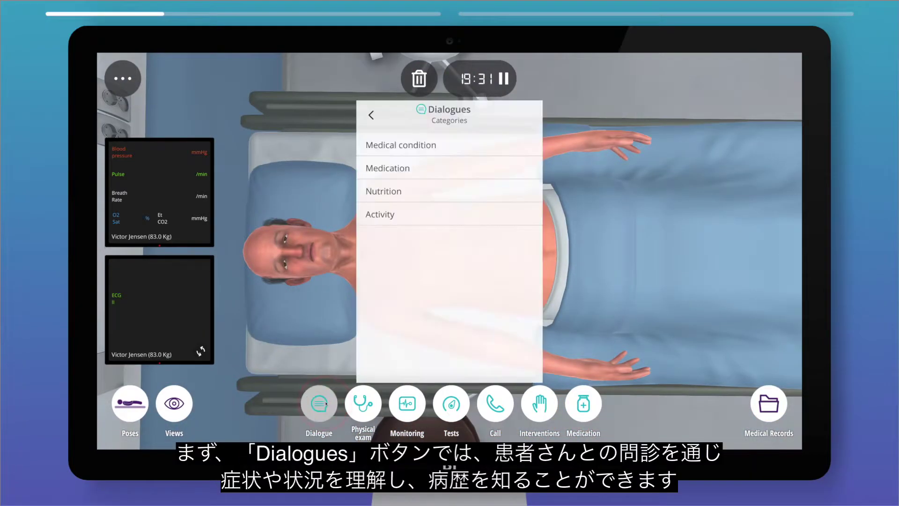
left_click(447, 155)
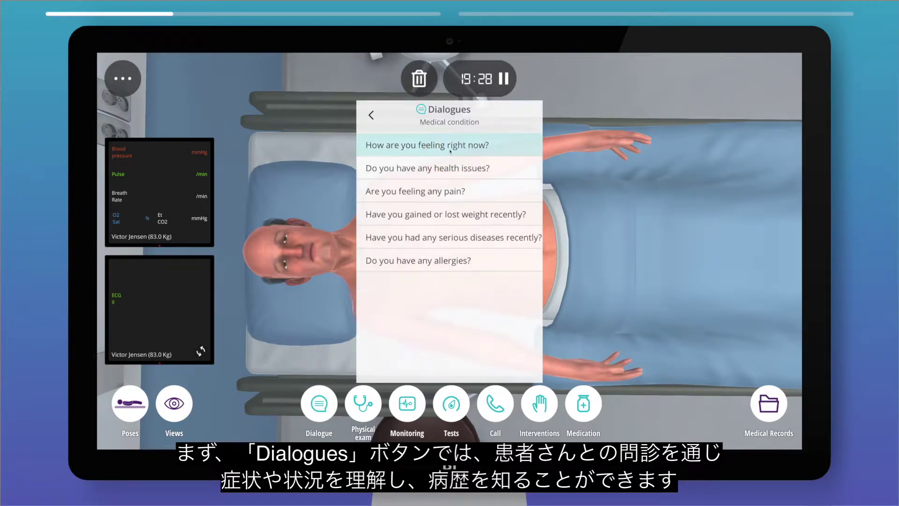
left_click(450, 147)
left_click(560, 181)
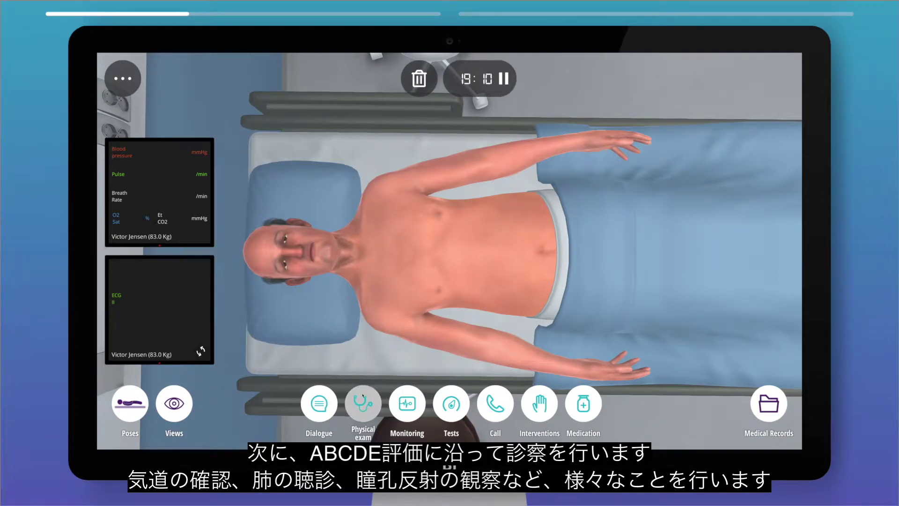
Step: Observe the patient's airway and listen to the lungs with the stethoscope
left_click(363, 397)
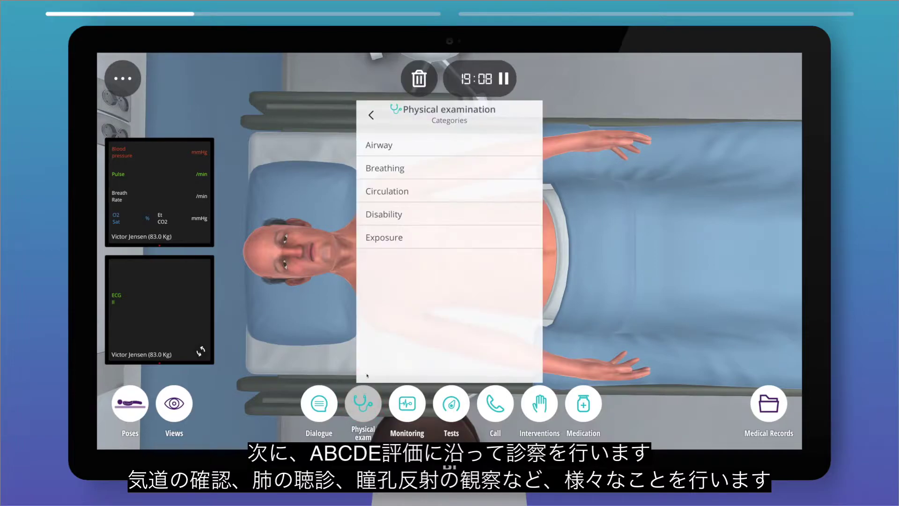
left_click(374, 151)
left_click(372, 150)
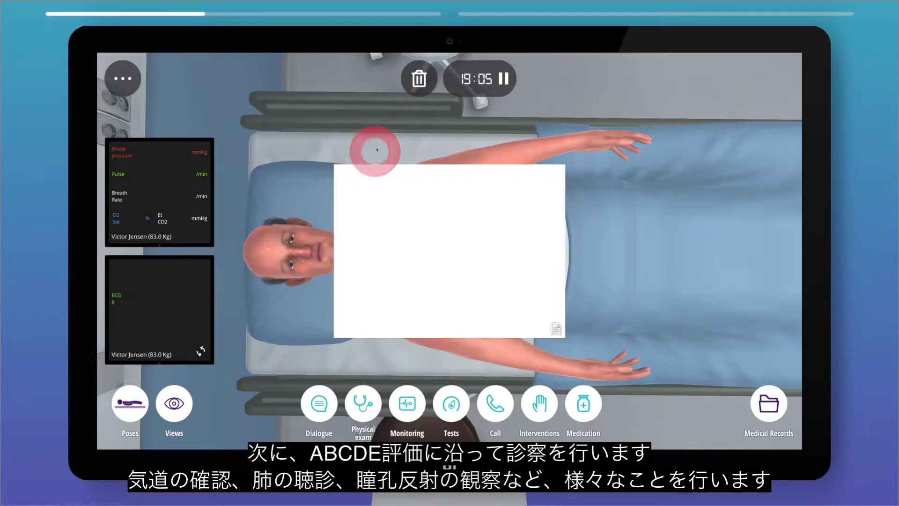
left_click(363, 402)
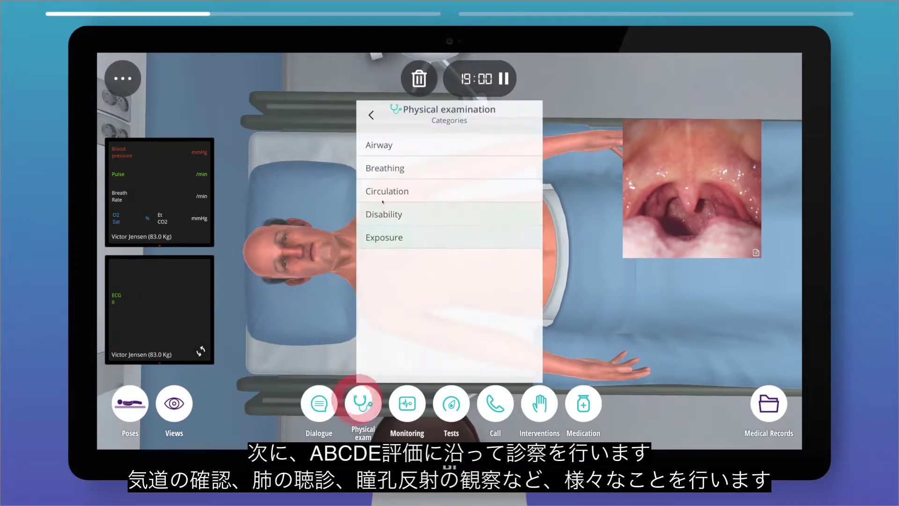
left_click(386, 171)
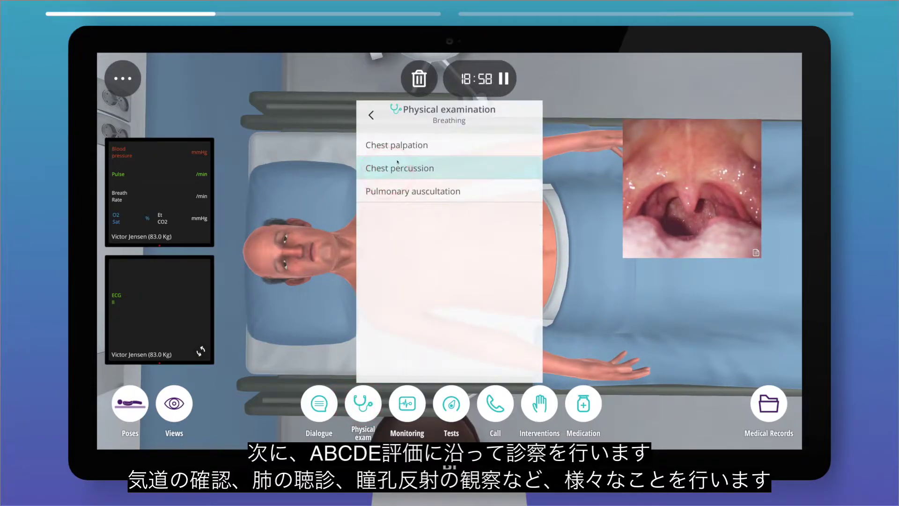
left_click(391, 189)
left_click_drag(432, 238, 428, 231)
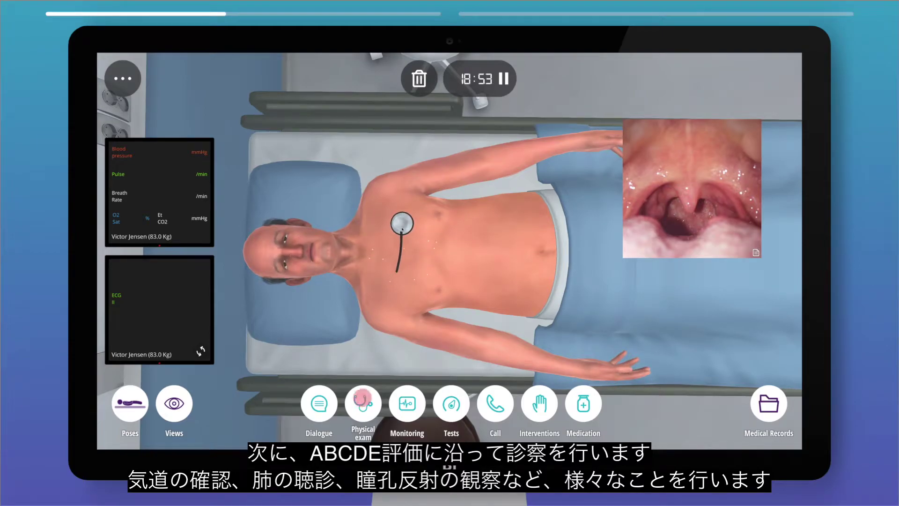
Step: Test the pupil light reflex in both eyes, then switch to the Full overhead view
left_click(362, 403)
left_click(387, 212)
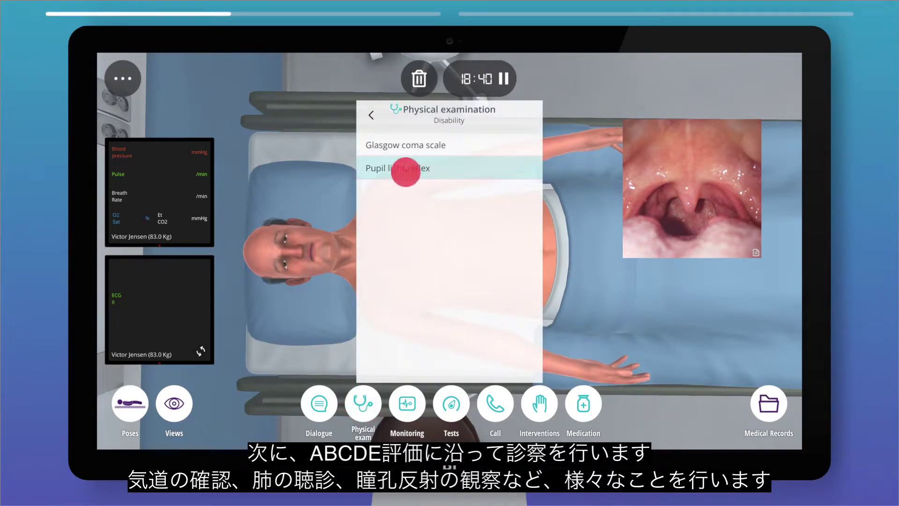
left_click(401, 170)
left_click_drag(277, 253, 271, 242)
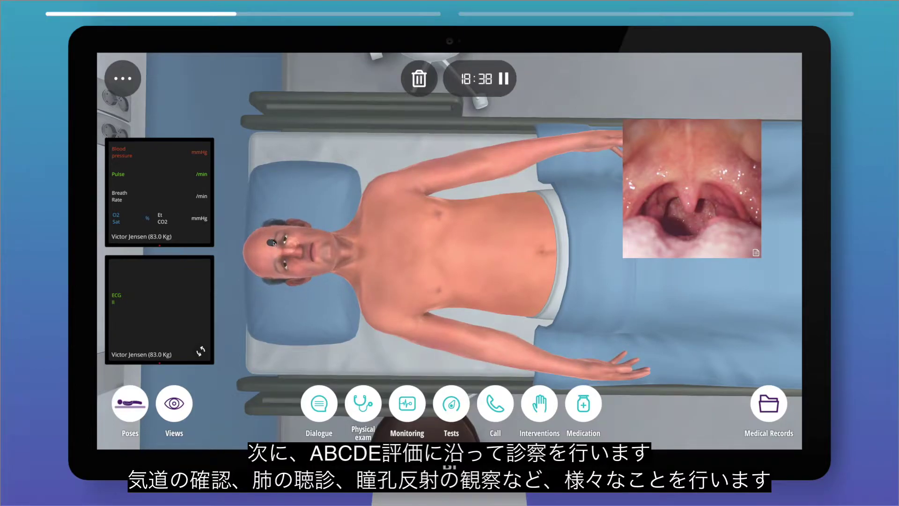
left_click(179, 404)
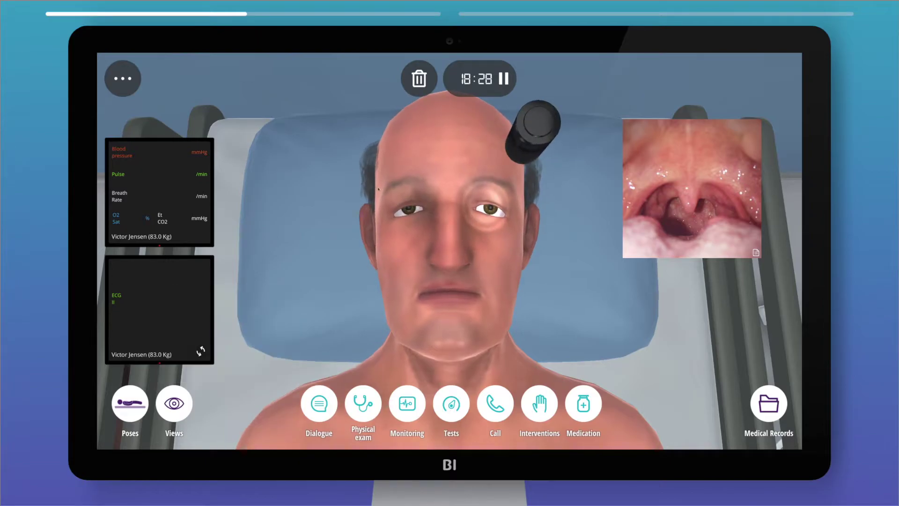
left_click(274, 330)
Step: Turn on blood pressure, heart rate, respiratory rate, O2 saturation and ECG monitoring
left_click(407, 403)
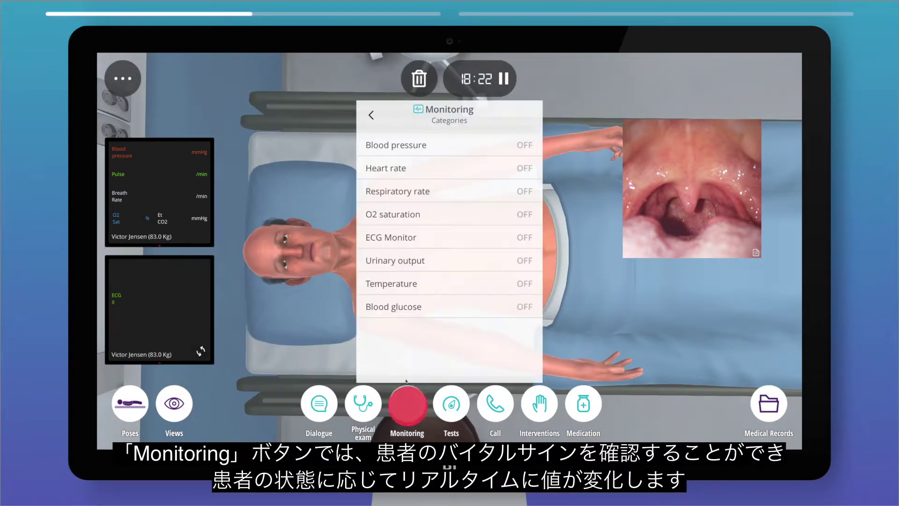
left_click(462, 150)
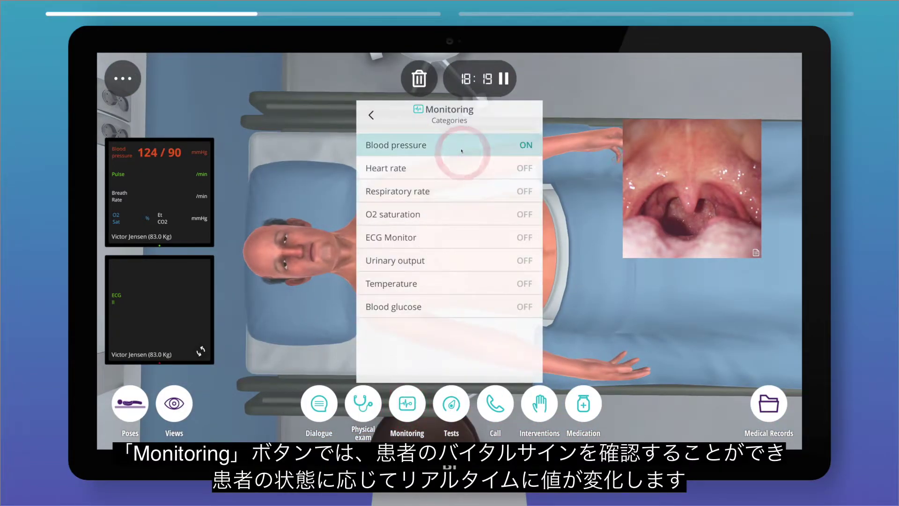
left_click(464, 165)
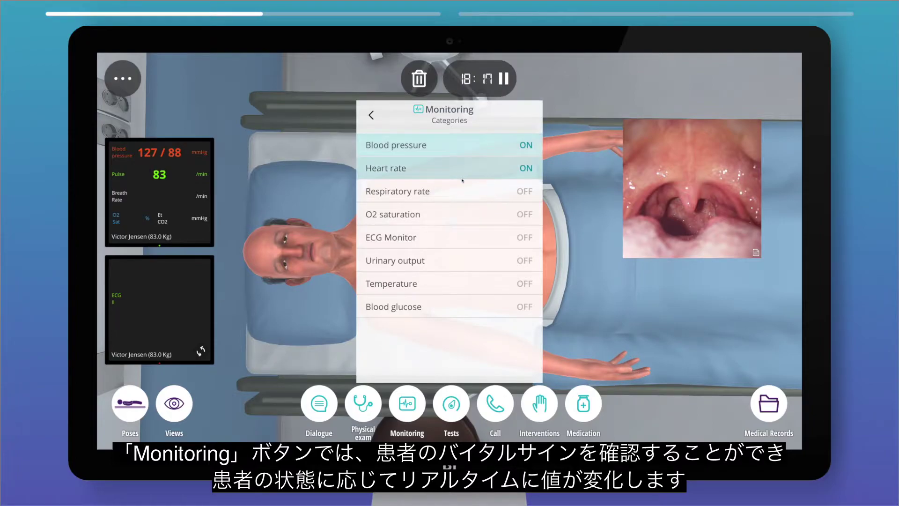
left_click(461, 188)
left_click(463, 212)
left_click(459, 236)
left_click(579, 263)
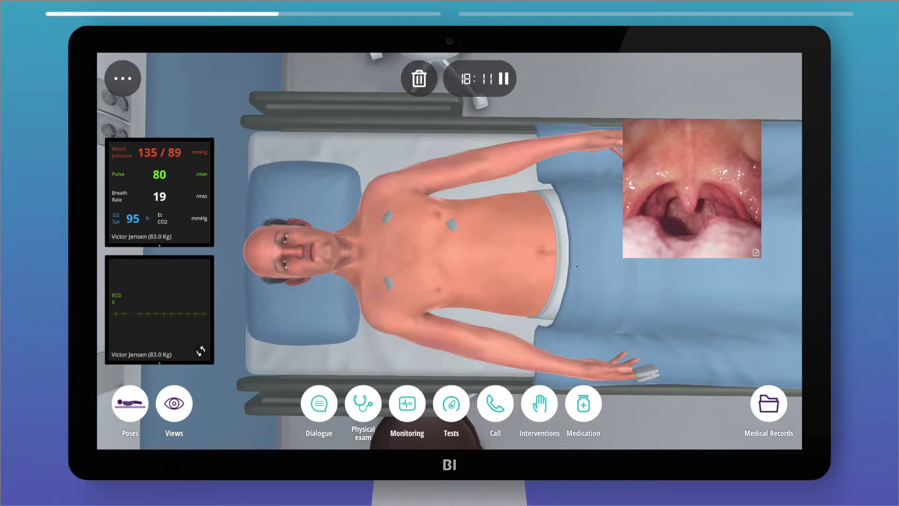
left_click(457, 393)
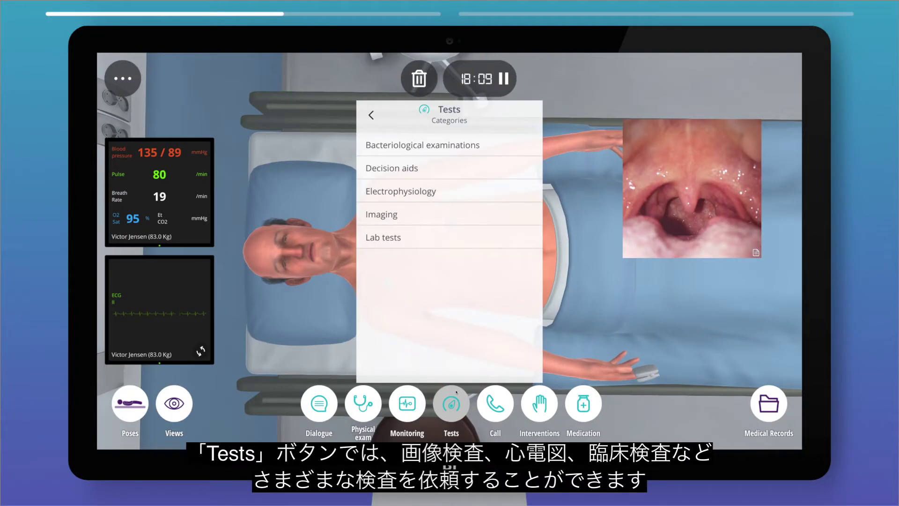
Step: Order a Chest X-ray, a 12-Lead ECG and a Biochemistry panel
left_click(447, 213)
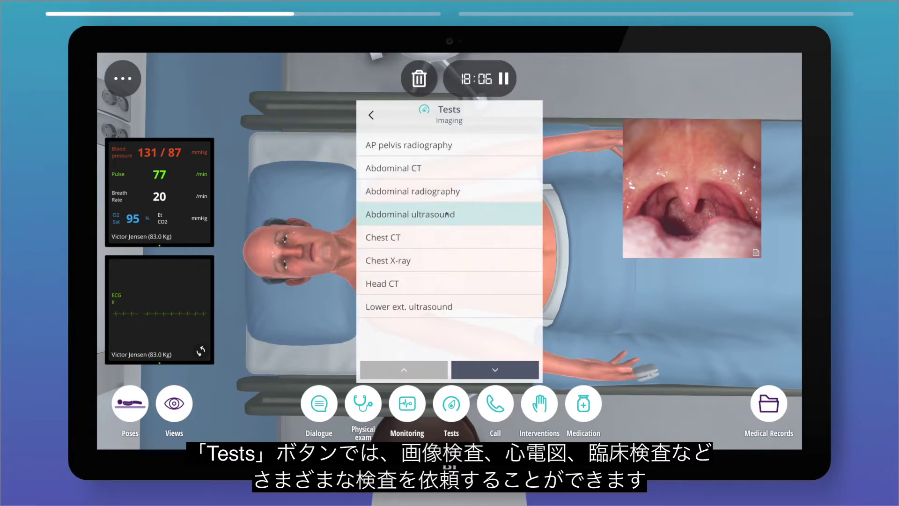
left_click(439, 260)
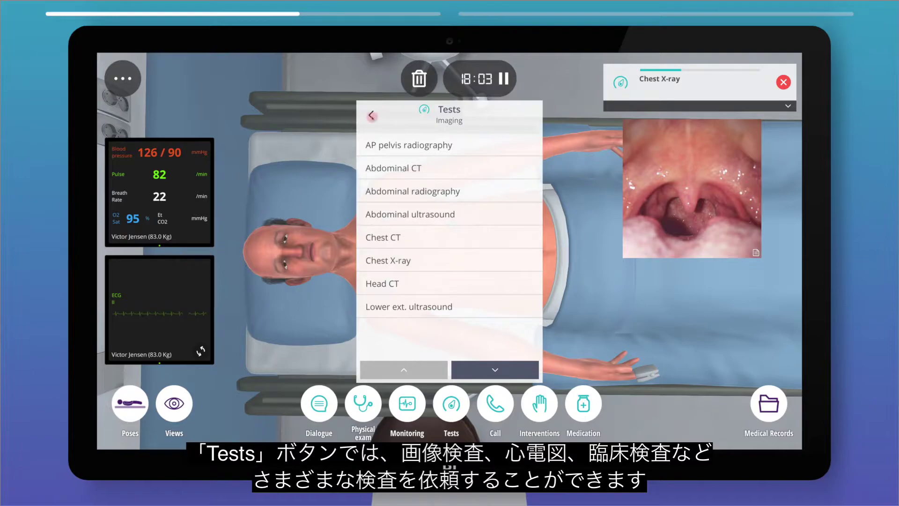
left_click(371, 115)
left_click(389, 192)
left_click(385, 146)
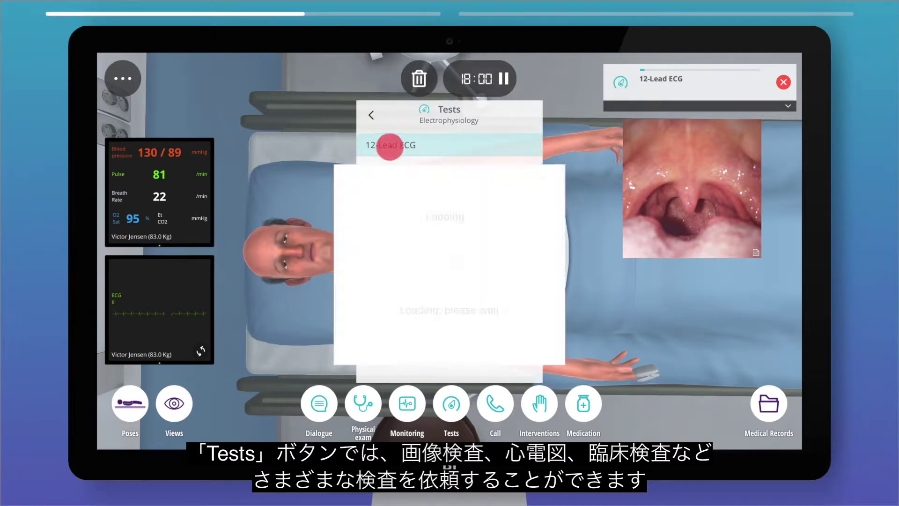
left_click(371, 115)
left_click(416, 236)
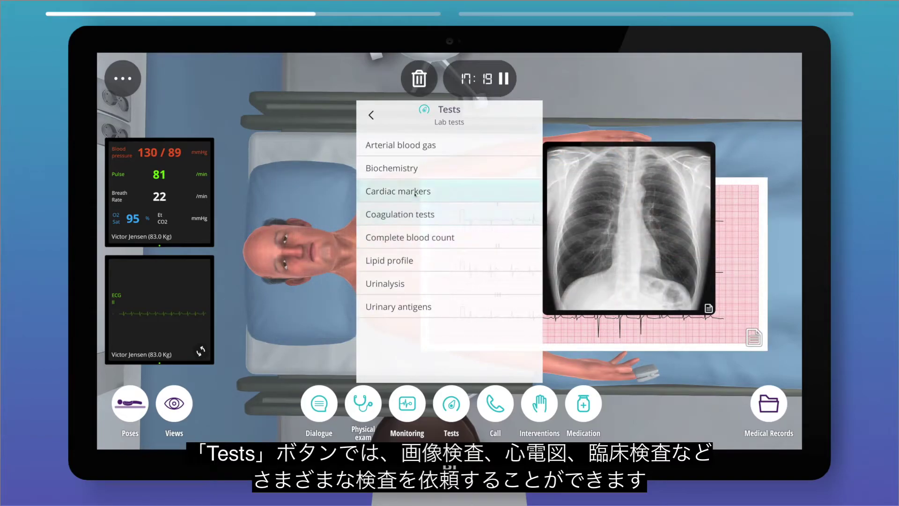
left_click(421, 168)
left_click(337, 296)
Step: Dismiss the Biochemistry, ECG and X-ray results from the patient view
mouse_move(530, 217)
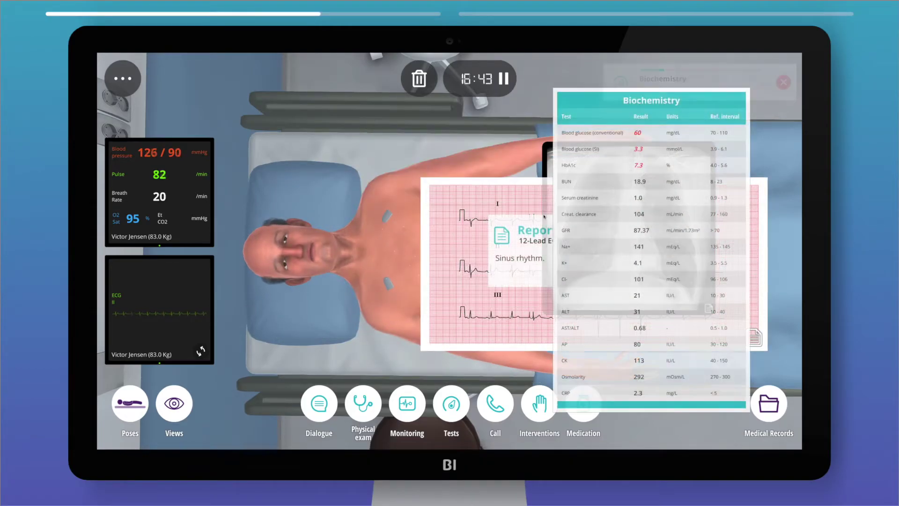
left_click_drag(603, 194, 420, 124)
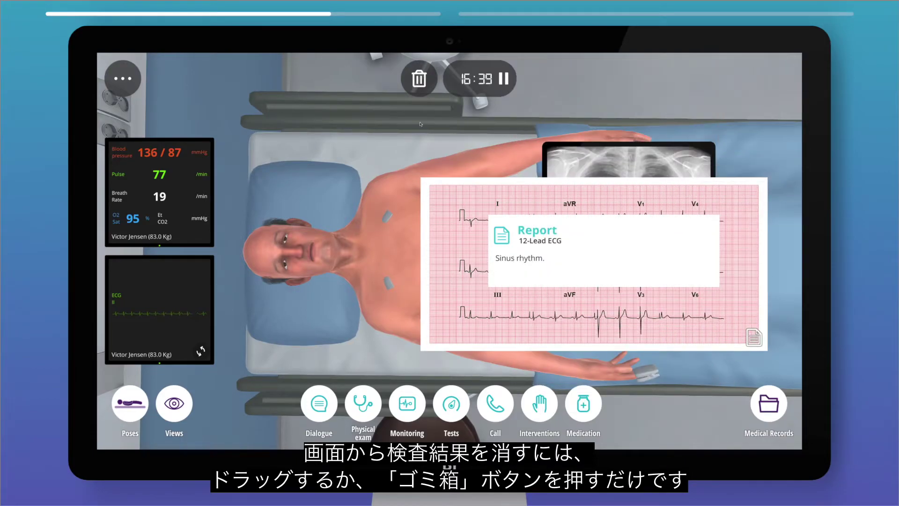
left_click(419, 78)
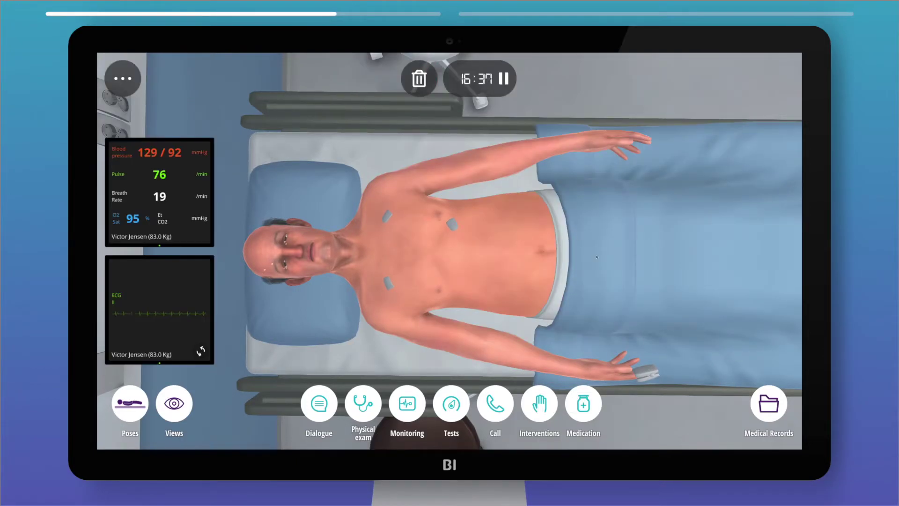
Step: Check the Chest X-ray and 12-Lead ECG entries in Medical Records, then open the Call categories
left_click(767, 407)
left_click(454, 239)
left_click(465, 193)
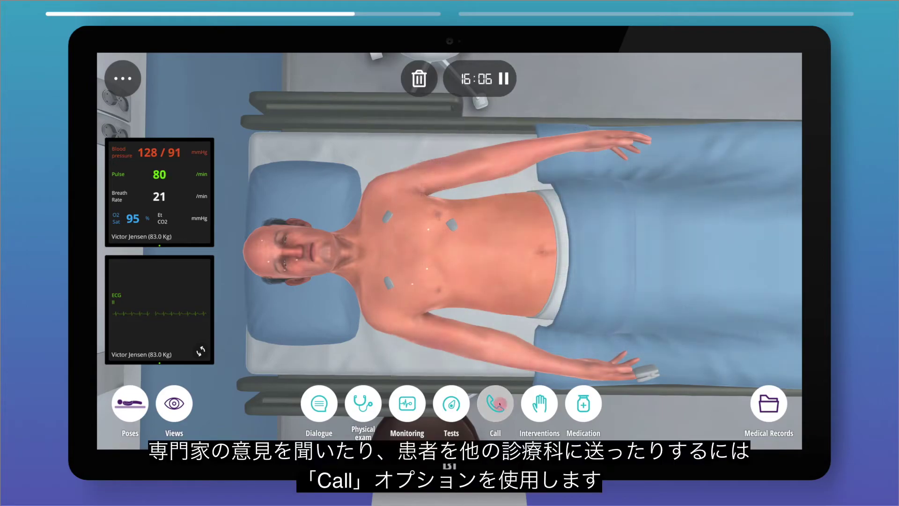
left_click(495, 403)
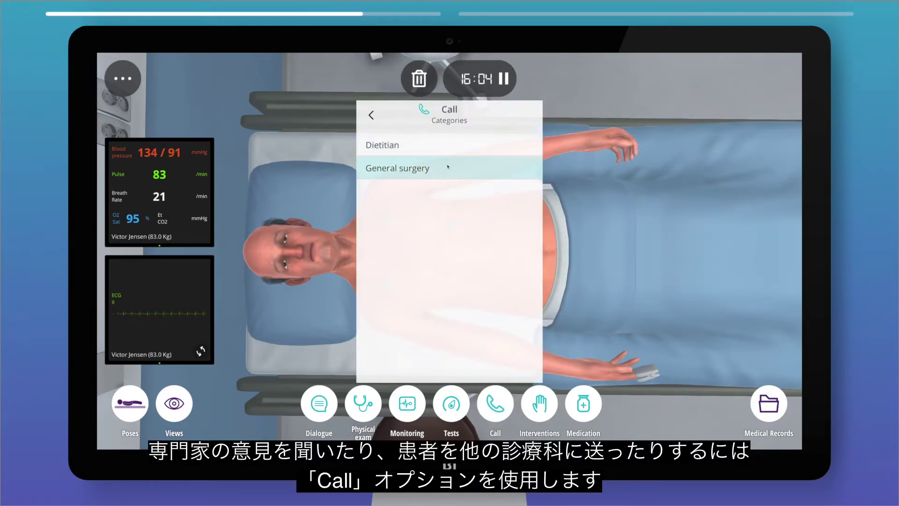
Step: Skip calling a specialist and insert an IV peripheral catheter from Catheters & tubes
left_click(374, 113)
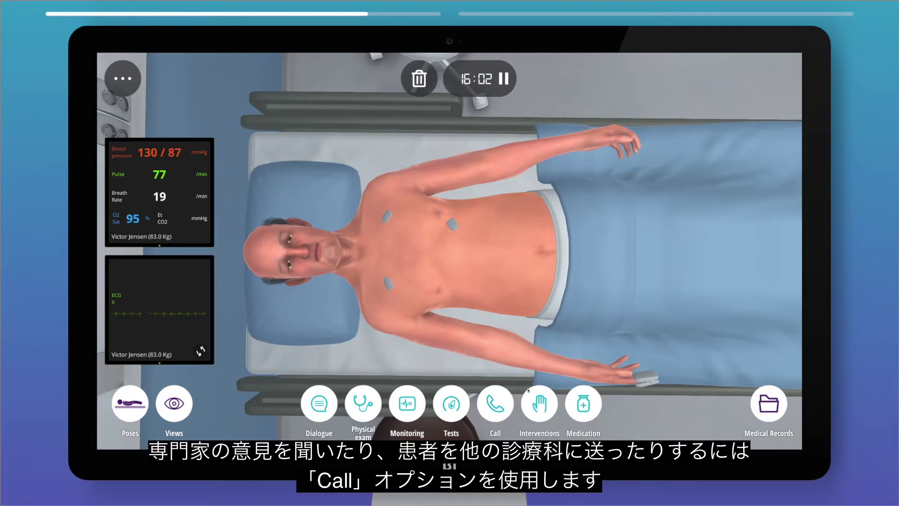
left_click(537, 405)
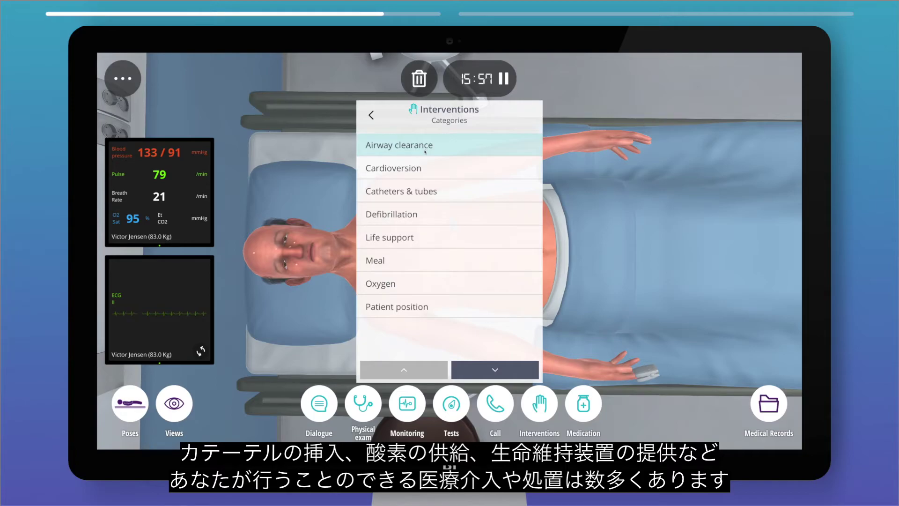
left_click(423, 191)
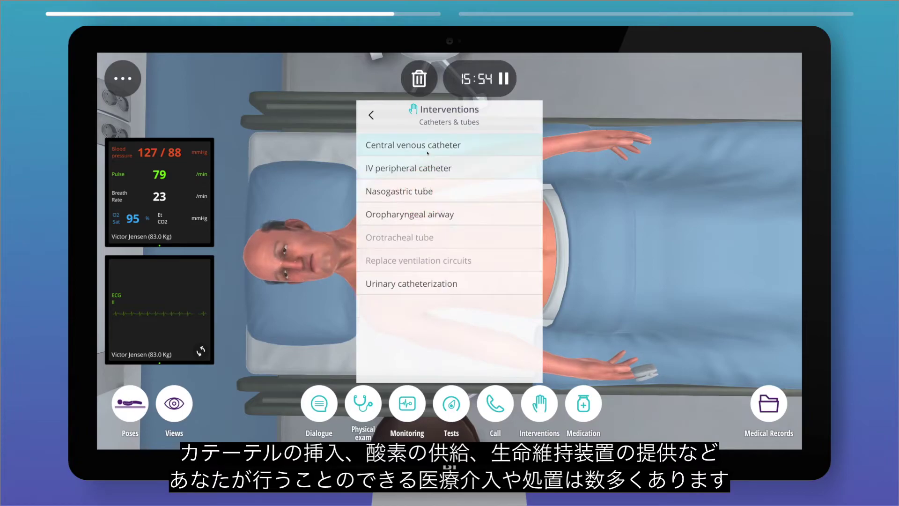
left_click(423, 169)
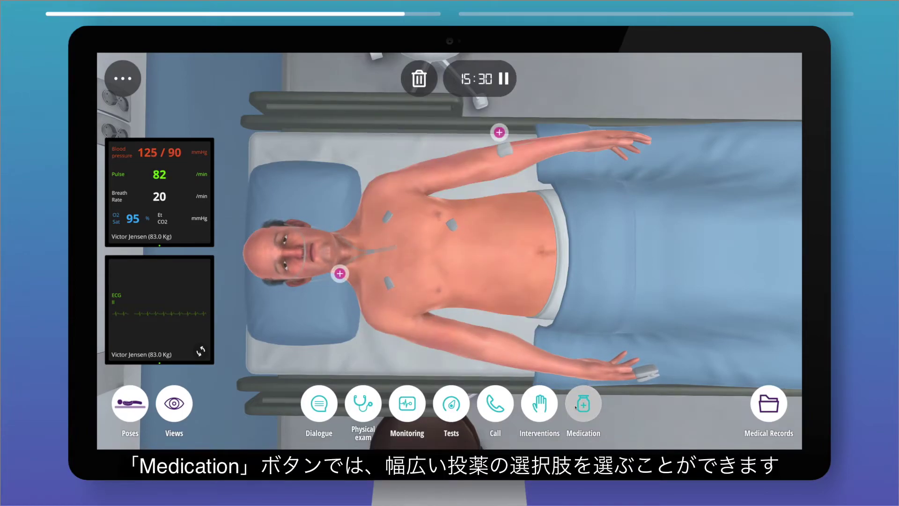
Step: Administer 50 mL of 30% Glucose as an intravenous bolus from Fluids & Electrolytes
left_click(577, 405)
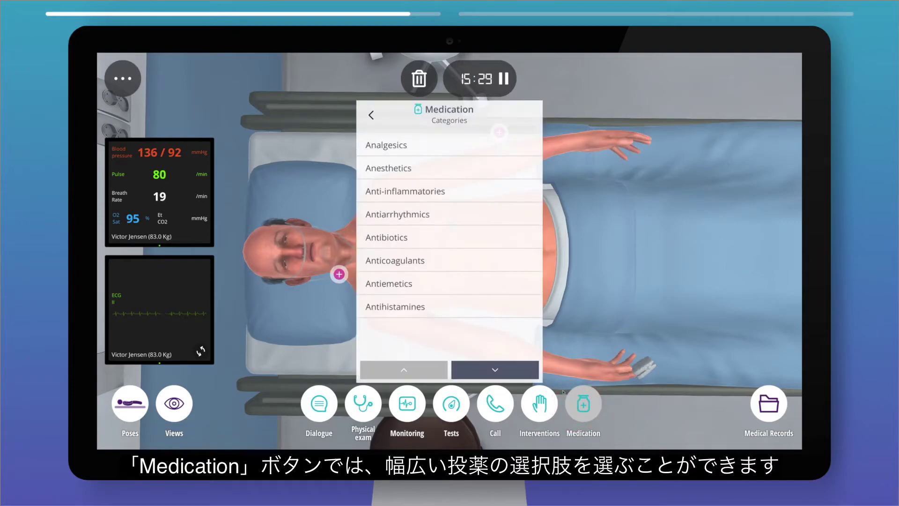
left_click(463, 370)
left_click(424, 369)
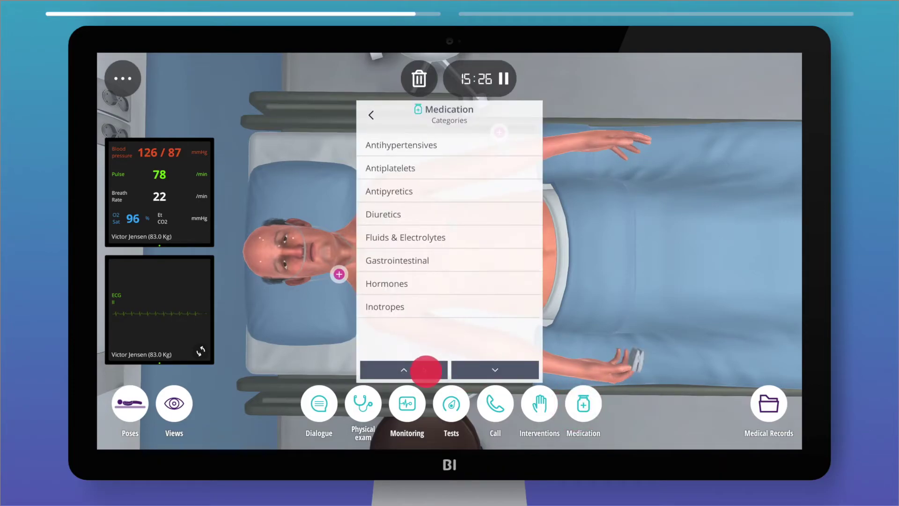
left_click(411, 246)
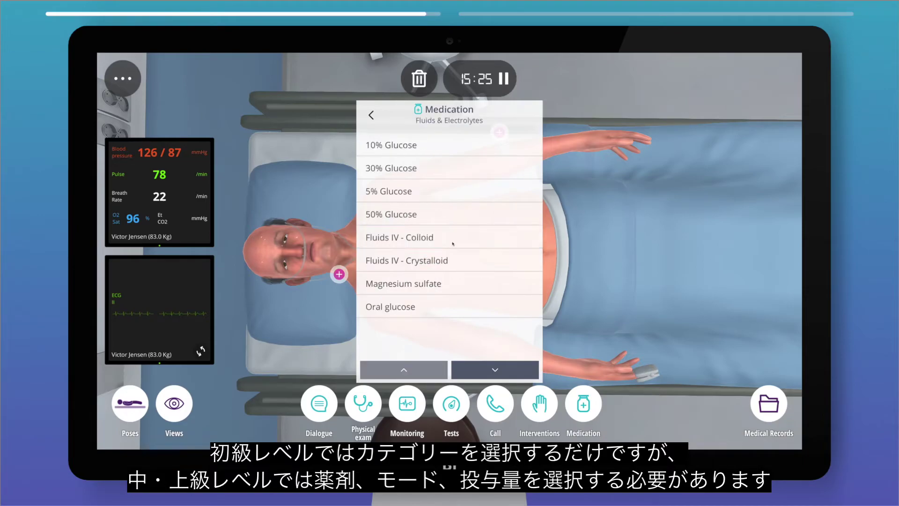
left_click(429, 173)
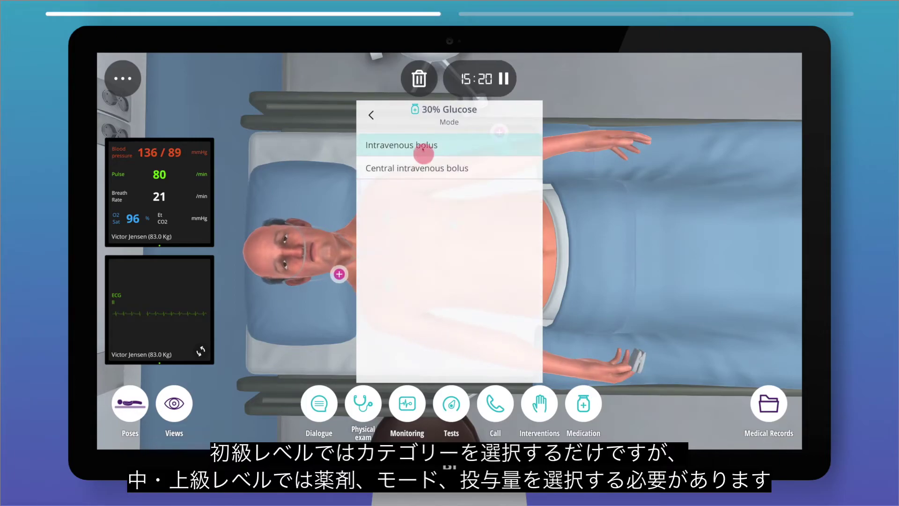
left_click(423, 148)
left_click(419, 217)
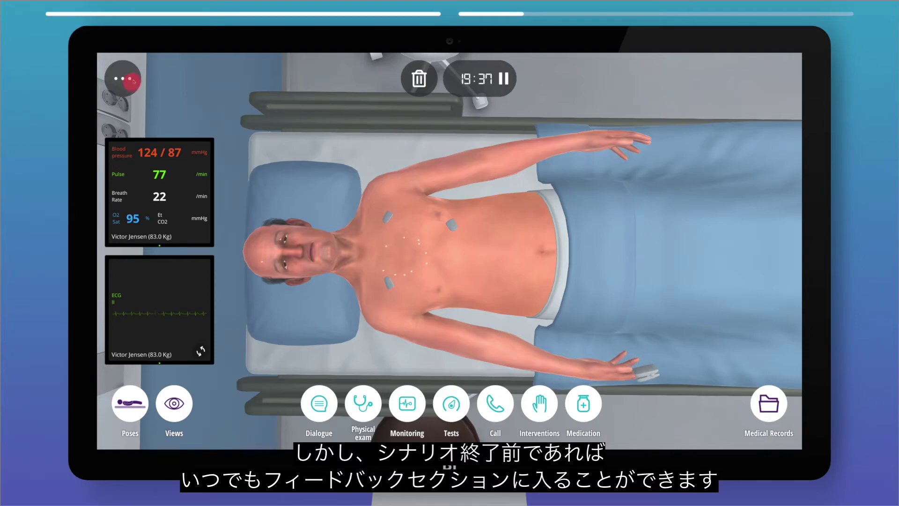
Step: End the simulation for debriefing, submit Hypoglycemia as the diagnosis, and continue to feedback
left_click(133, 81)
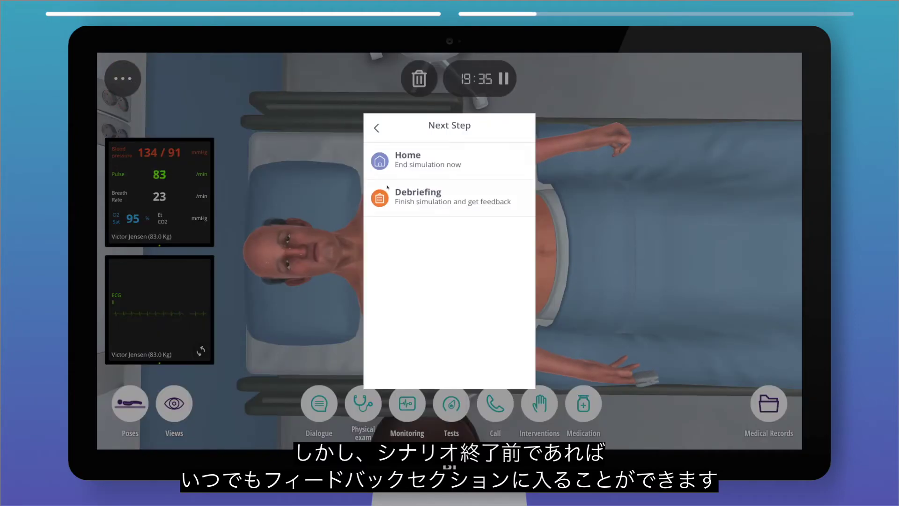
left_click(408, 201)
left_click(481, 305)
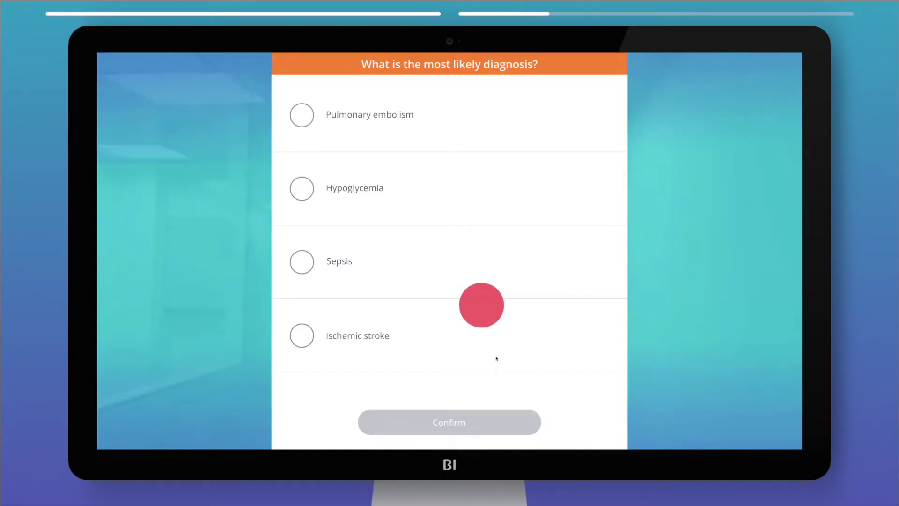
left_click(308, 191)
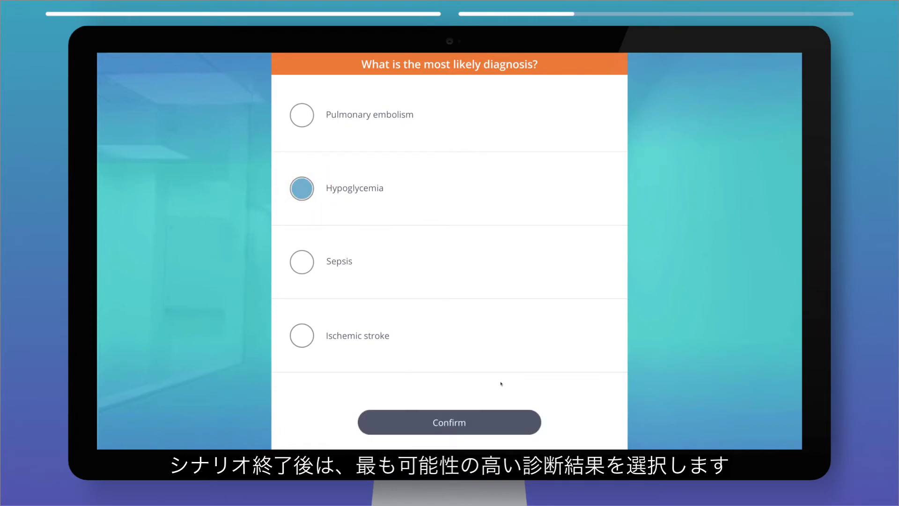
left_click(525, 413)
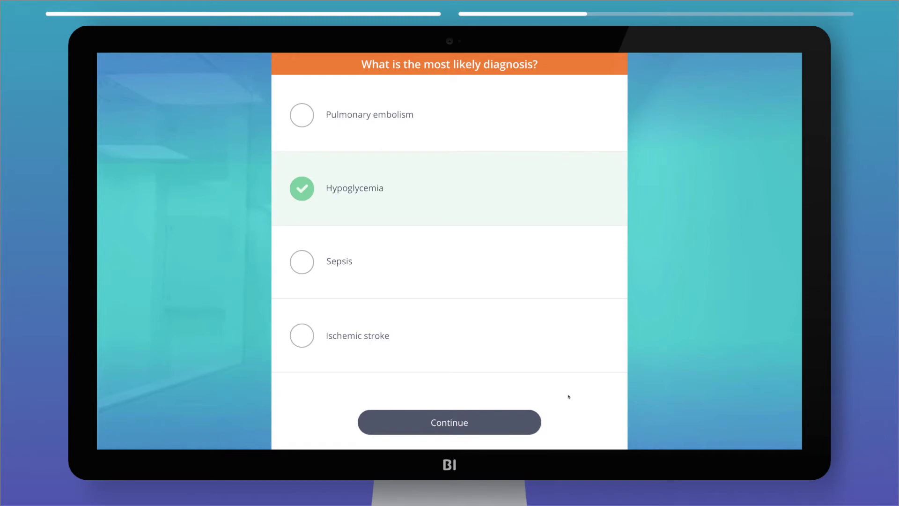
left_click(519, 417)
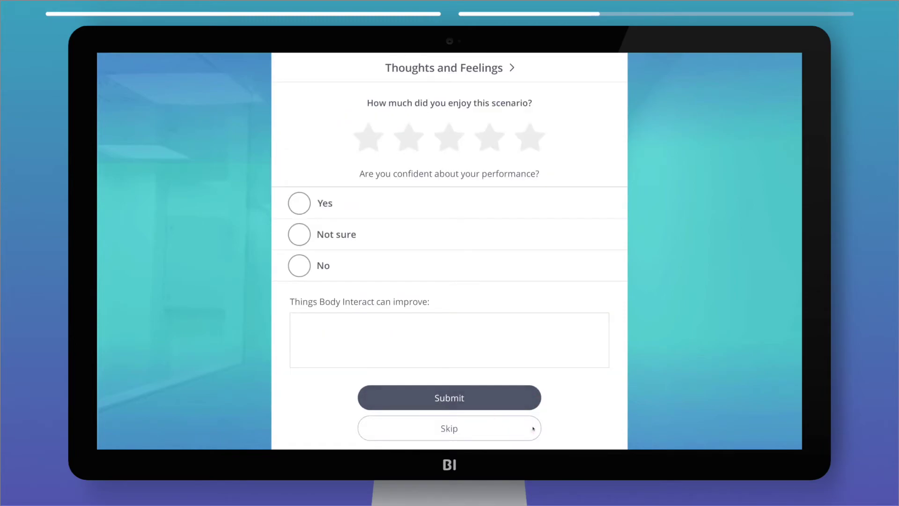
Step: Skip the survey, review the timeline of actions and vitals, then return to the Feedback overview
left_click(531, 426)
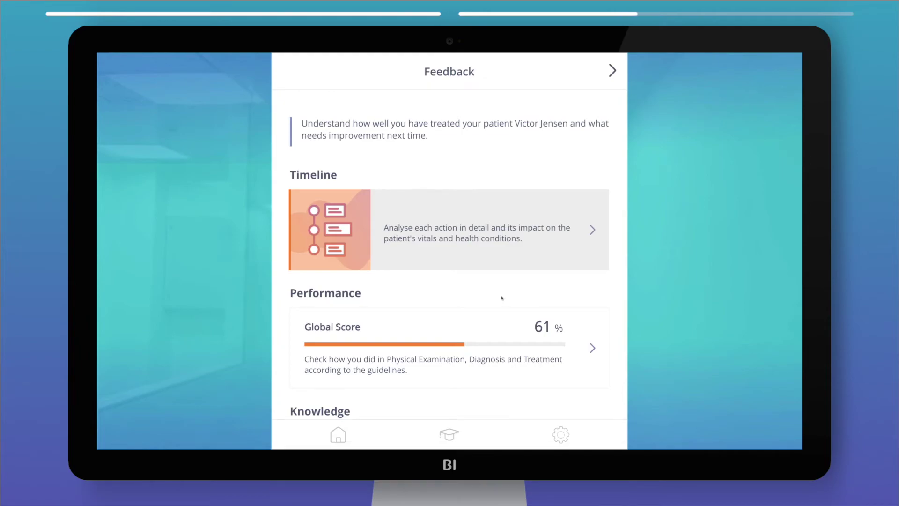
left_click(575, 244)
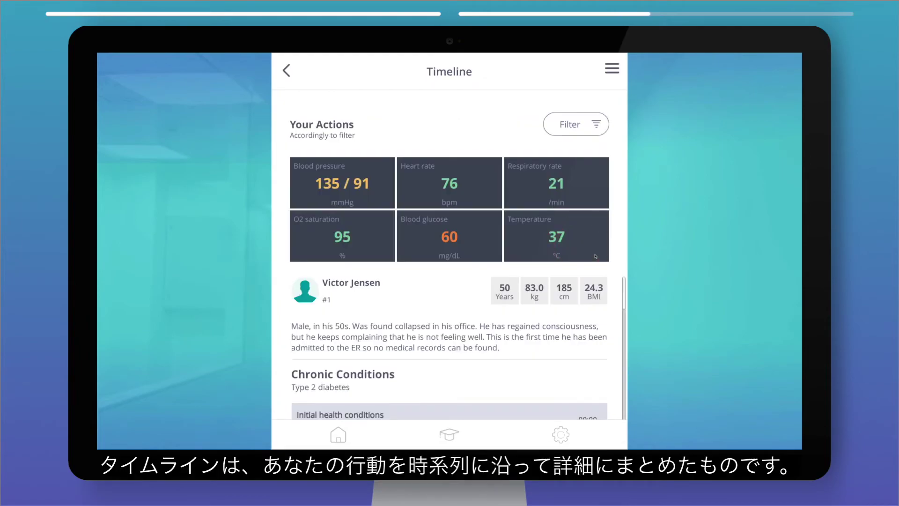
scroll(464, 284, "down", 3)
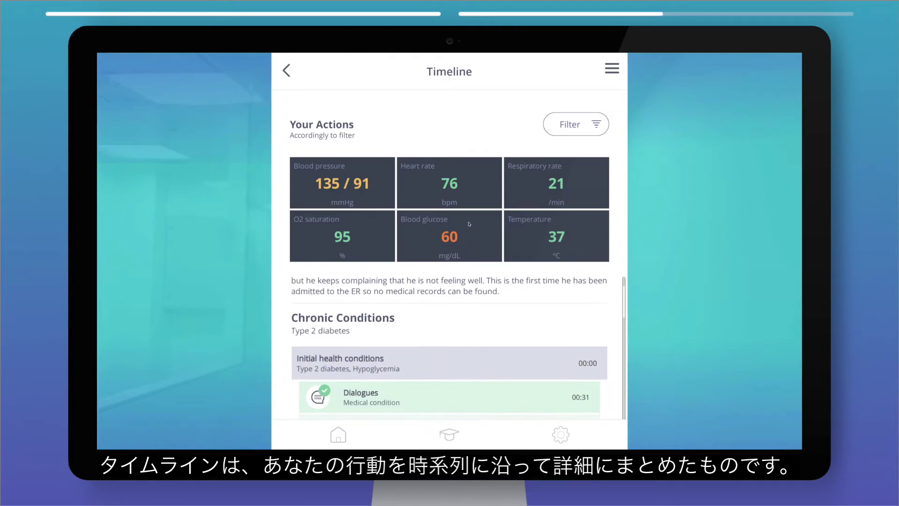
scroll(483, 389, "down", 5)
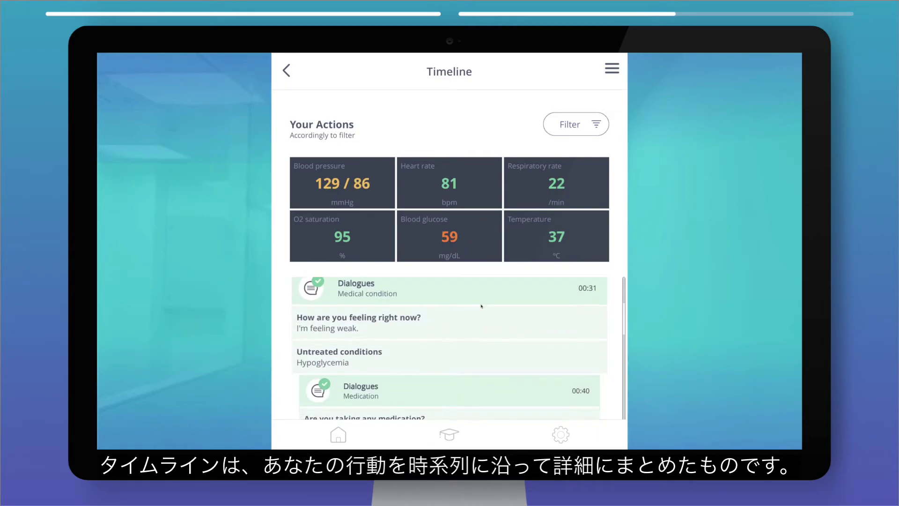
left_click(285, 71)
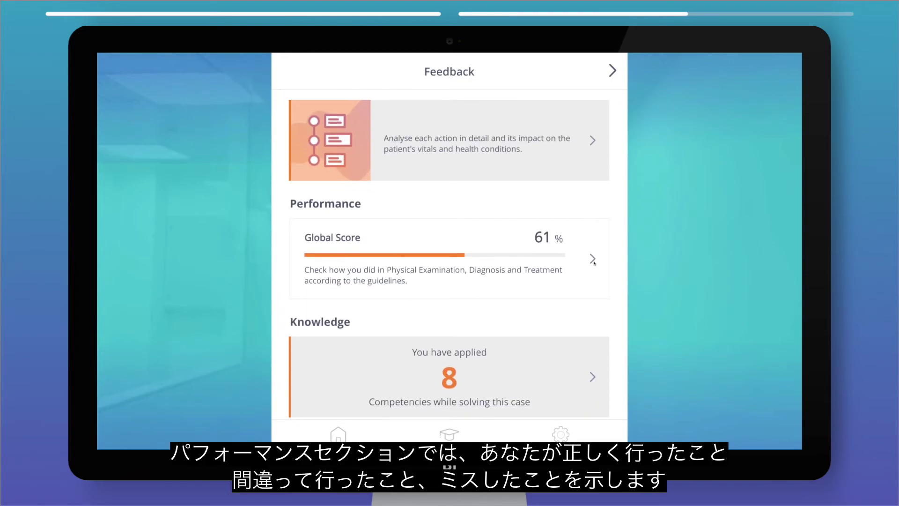
left_click(592, 261)
left_click(594, 263)
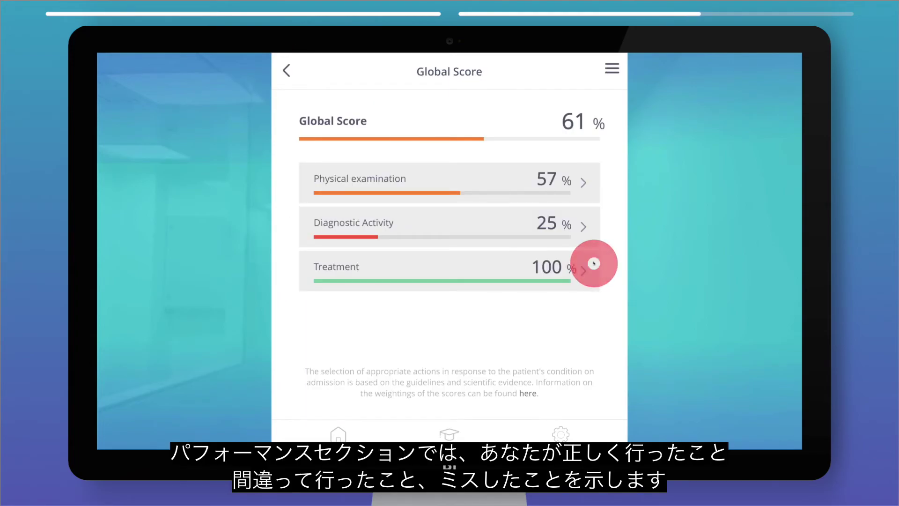
left_click(583, 184)
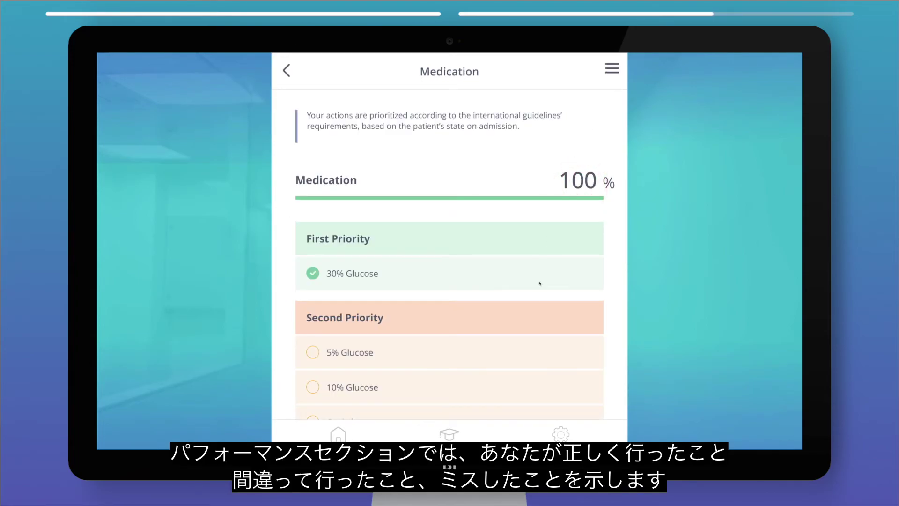
scroll(537, 281, "down", 3)
scroll(502, 295, "down", 1)
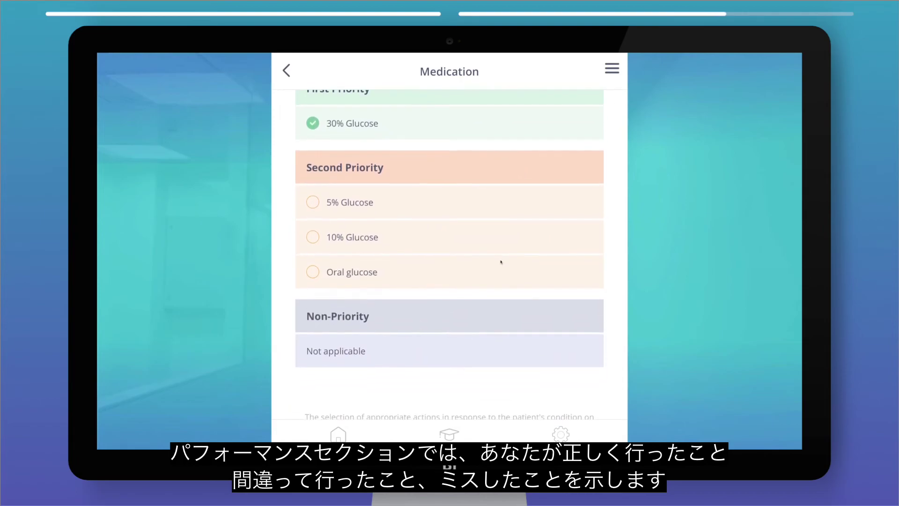
scroll(501, 261, "up", 5)
left_click(287, 72)
left_click(287, 71)
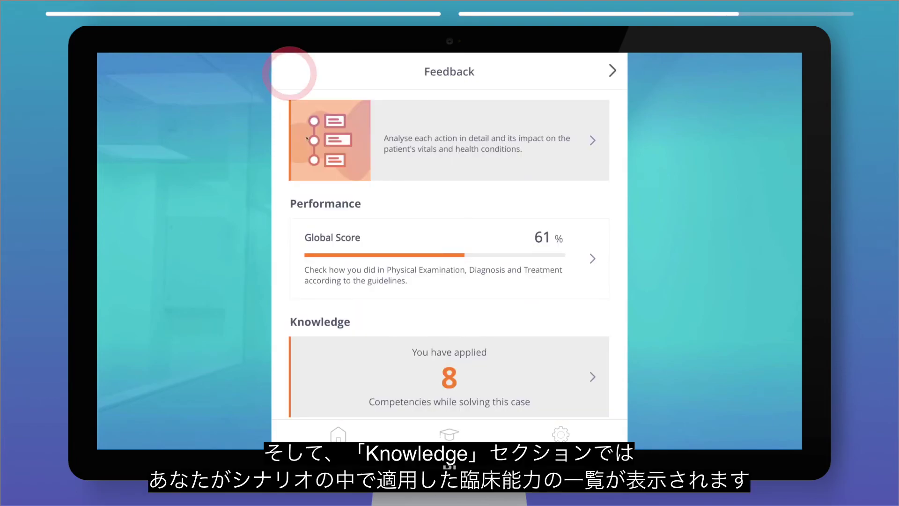
scroll(431, 329, "down", 2)
left_click(484, 318)
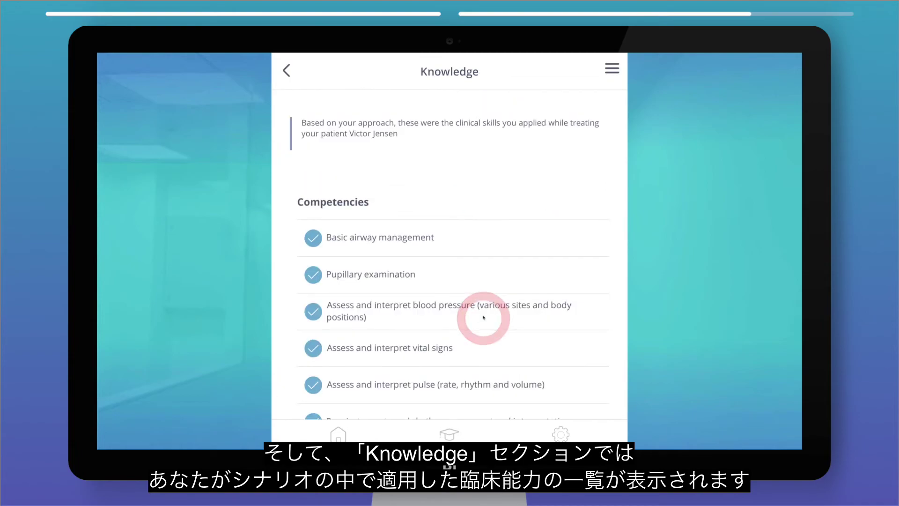
left_click_drag(486, 335, 487, 260)
left_click_drag(488, 212, 438, 133)
left_click(288, 71)
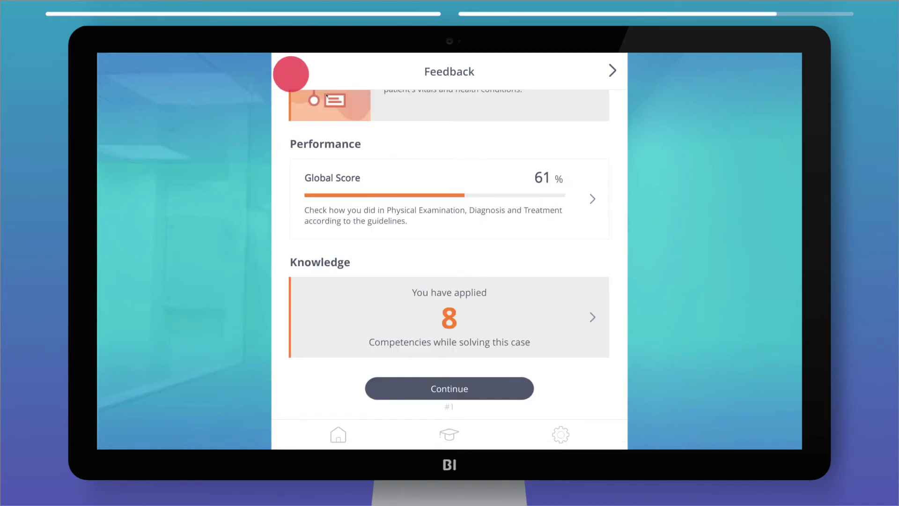
left_click(497, 389)
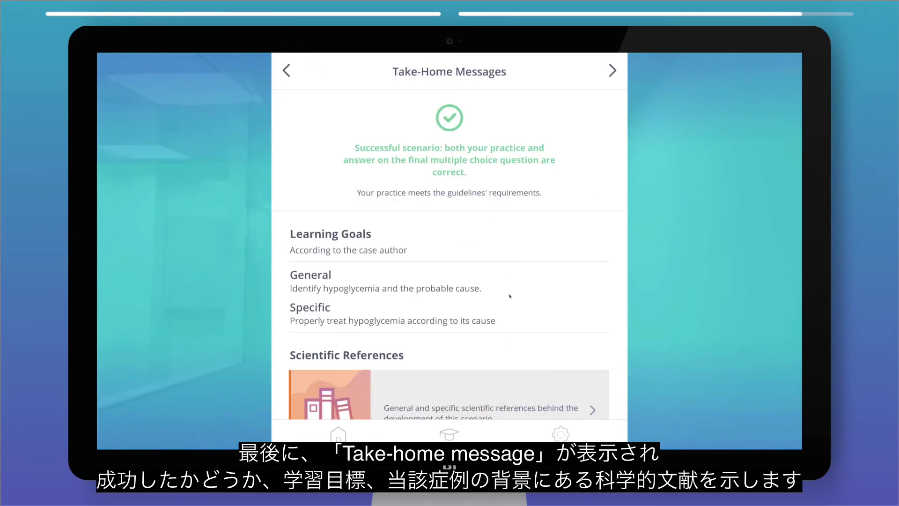
Step: Scroll the Take-Home Messages down to the Scientific References and Additional Learning Resources
left_click_drag(510, 295, 514, 202)
left_click_drag(509, 275, 520, 140)
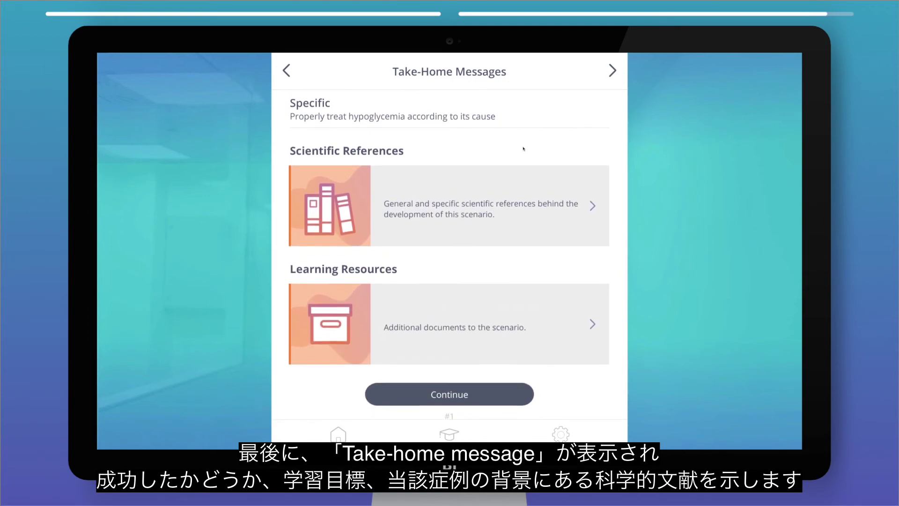